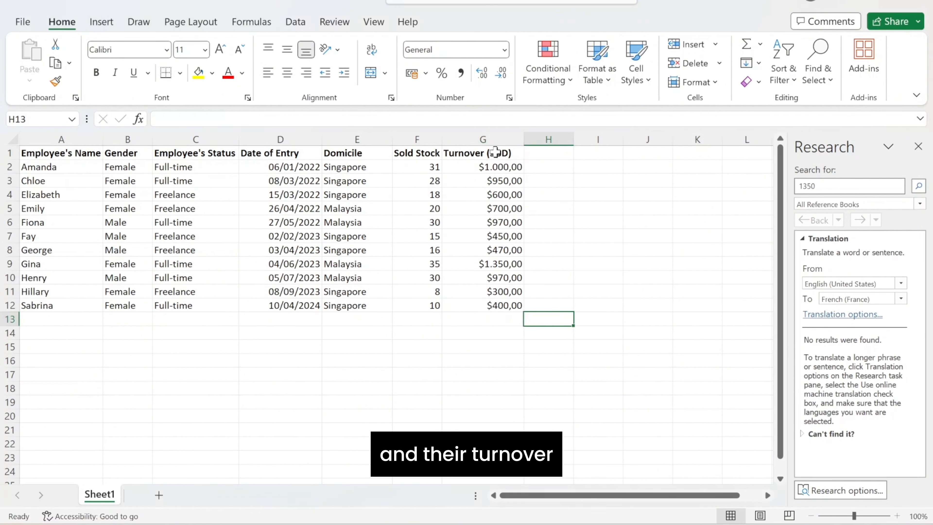
# - Select the Turnover (SGD) column and start a Greater Than highlight rule with the threshold $500
pyautogui.click(492, 137)
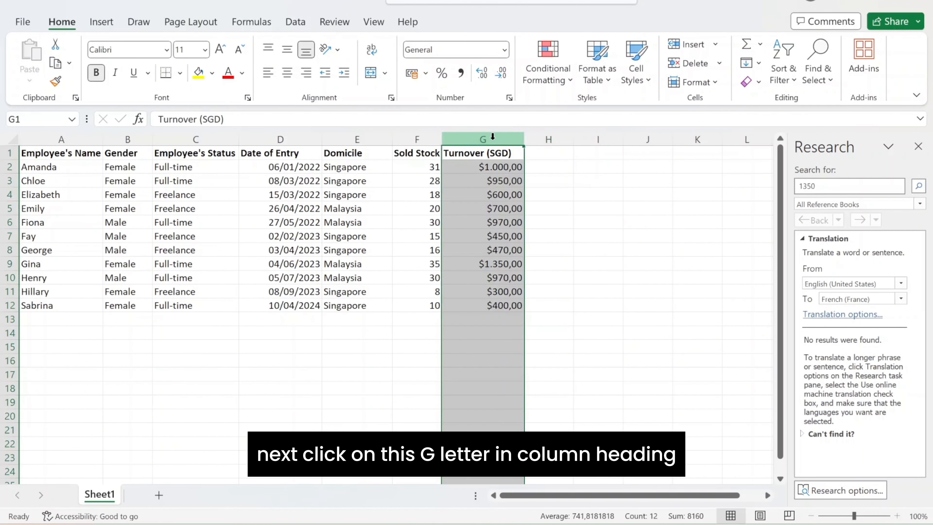
pyautogui.click(565, 78)
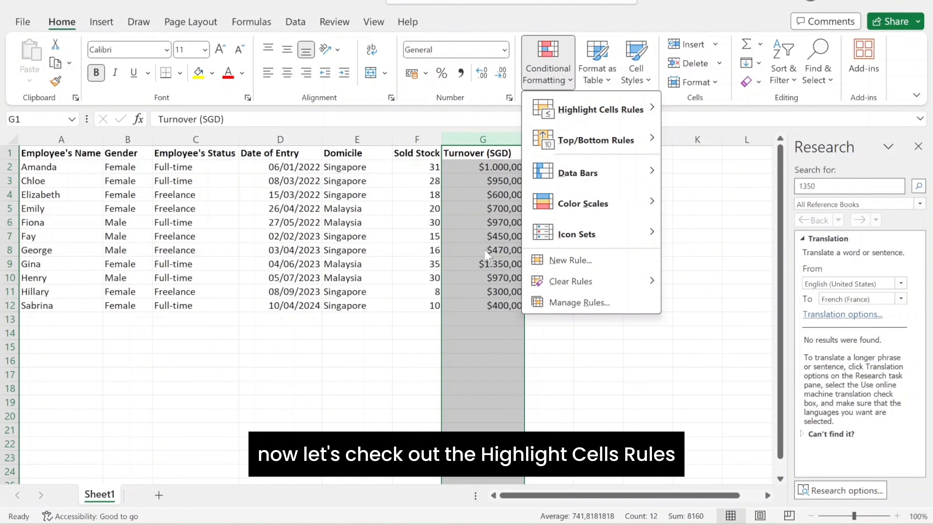
pyautogui.moveTo(618, 109)
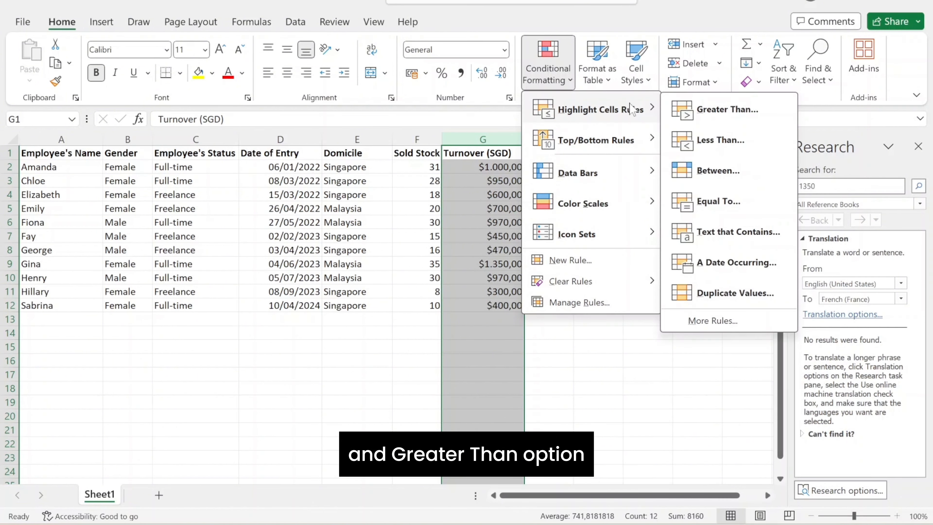
pyautogui.click(710, 111)
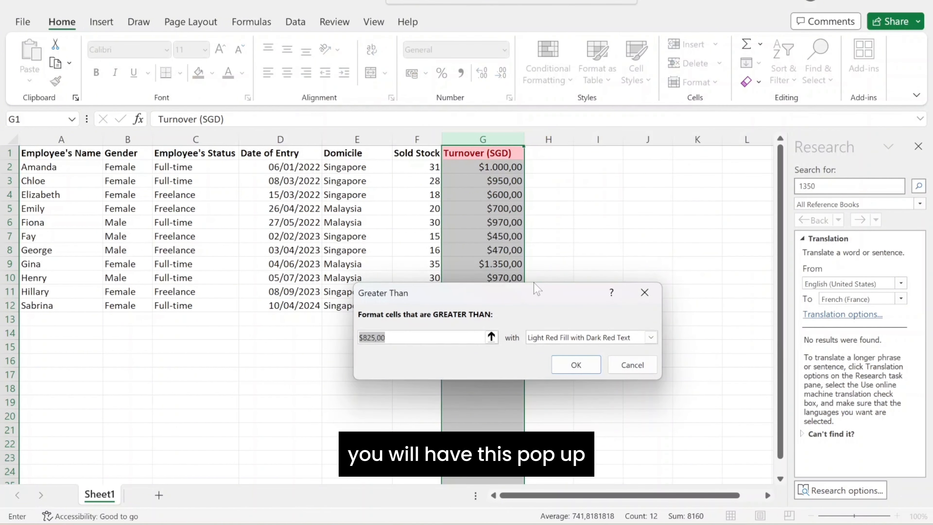
pyautogui.click(387, 338)
pyautogui.press('Left')
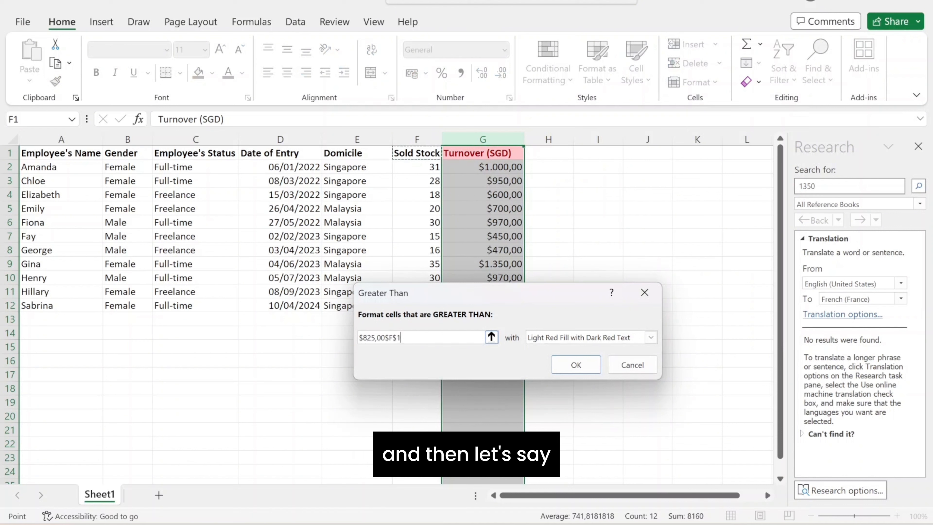
pyautogui.press('BackSpace')
pyautogui.press('BackSpace')
pyautogui.press('BackSpace')
pyautogui.press('BackSpace')
pyautogui.press('BackSpace')
pyautogui.press('BackSpace')
pyautogui.press('BackSpace')
pyautogui.press('BackSpace')
pyautogui.press('BackSpace')
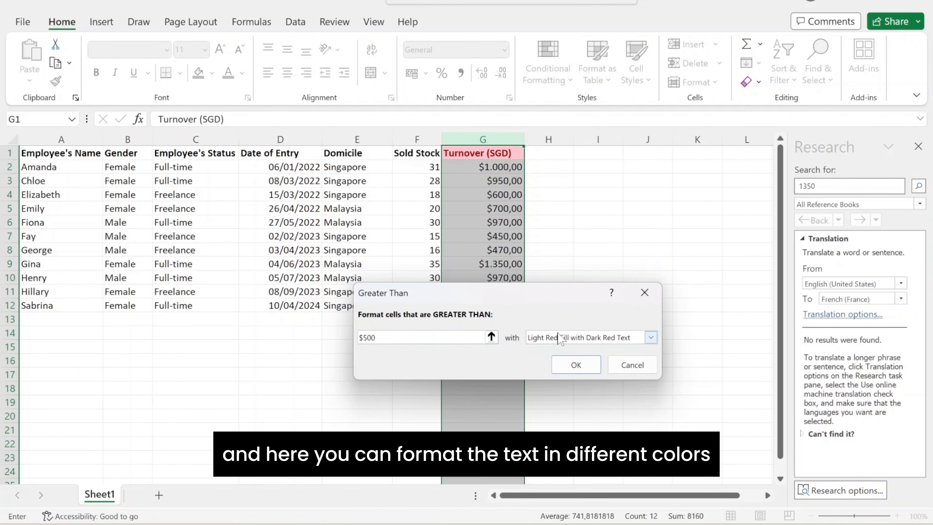
# - Set the Greater Than threshold to 500 without the dollar sign
pyautogui.click(557, 342)
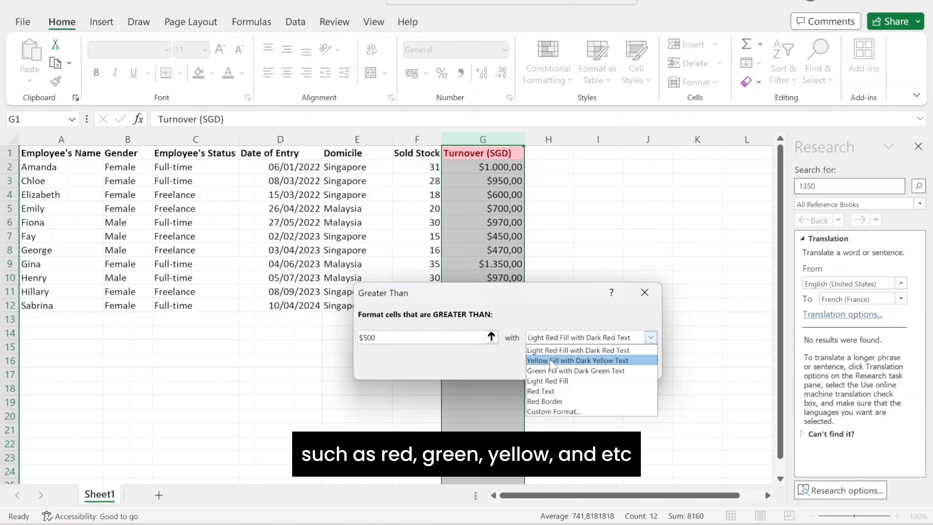
pyautogui.click(377, 335)
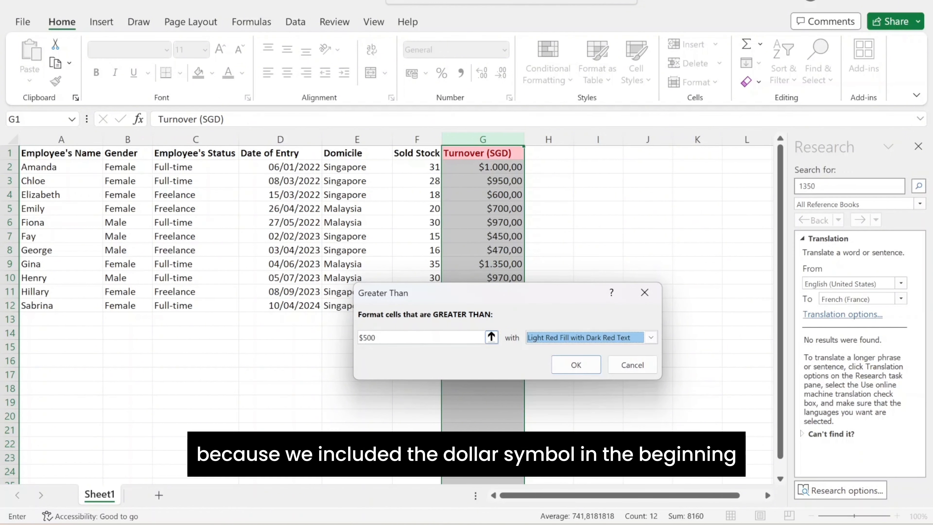
pyautogui.click(372, 337)
pyautogui.press('BackSpace')
pyautogui.press('BackSpace')
pyautogui.press('BackSpace')
pyautogui.press('BackSpace')
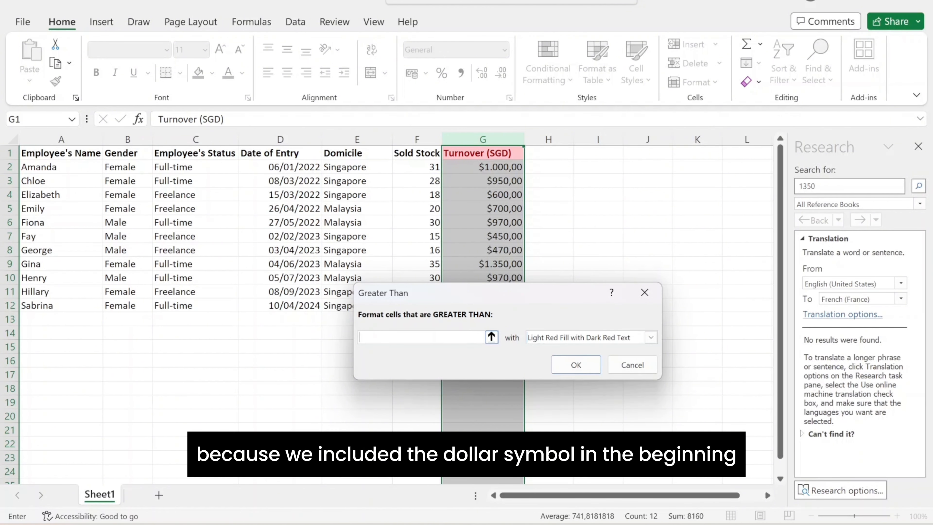
pyautogui.write('500')
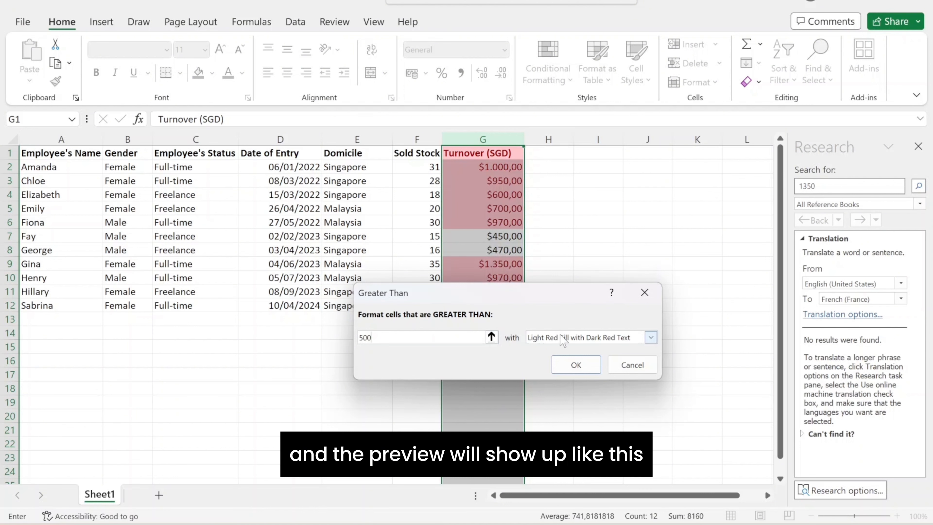
# - Choose Green Fill with Dark Green Text as the rule's format and confirm the rule
pyautogui.moveTo(530, 293); pyautogui.dragTo(550, 341)
pyautogui.click(574, 385)
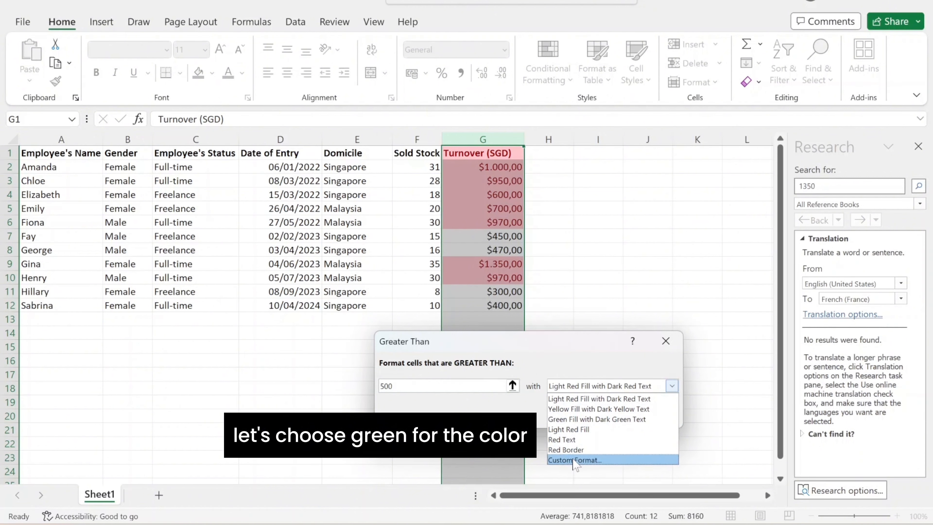
pyautogui.click(578, 421)
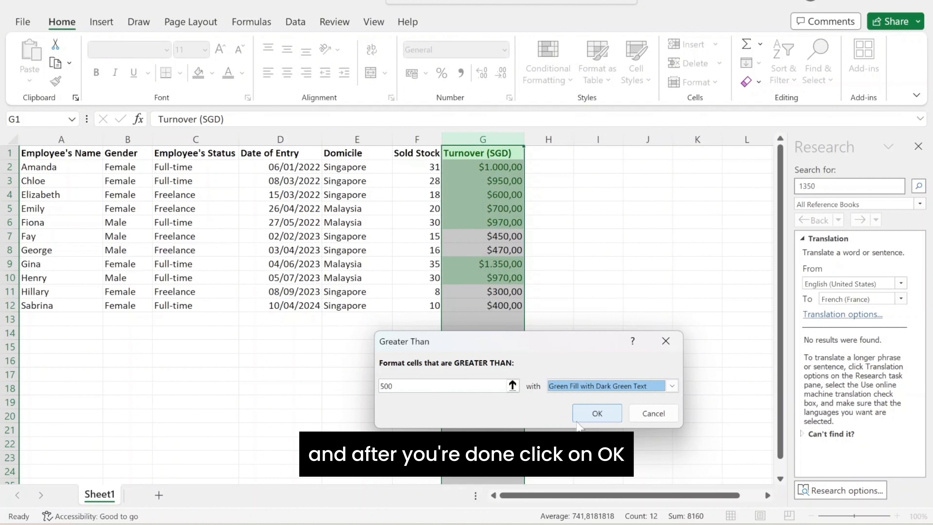
pyautogui.click(587, 421)
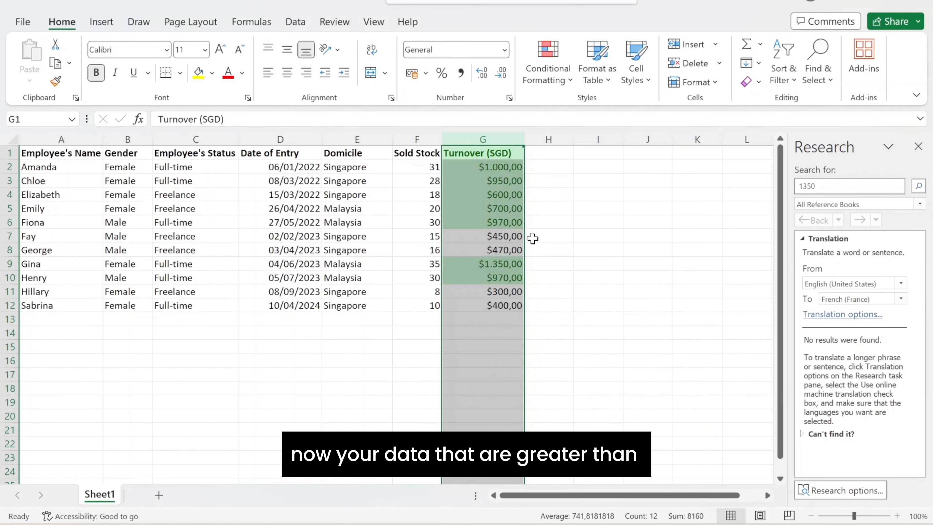
# - Clear the conditional formatting rule from the Turnover (SGD) header cell
pyautogui.click(555, 222)
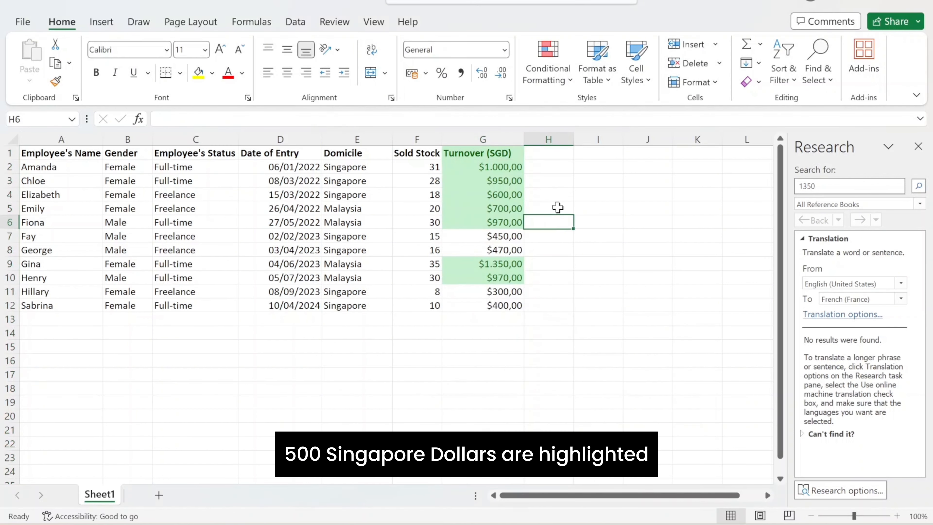
pyautogui.click(505, 154)
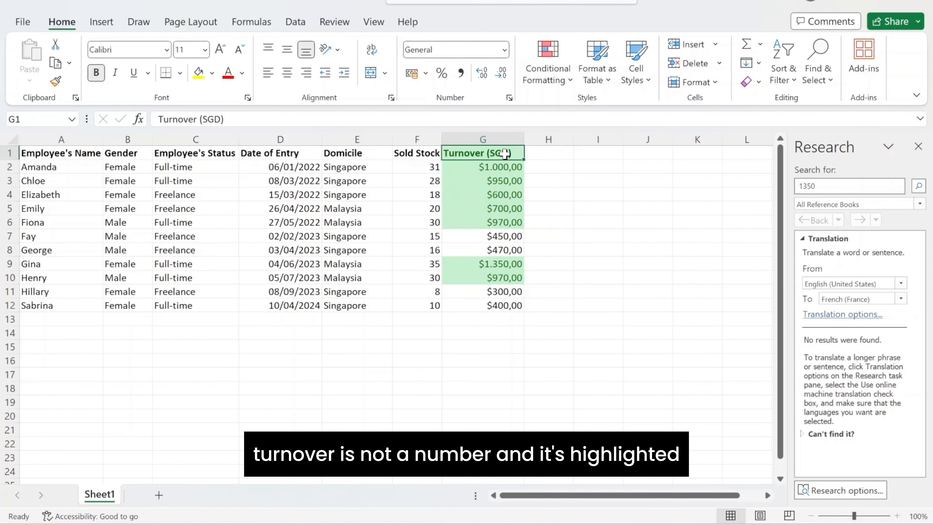
pyautogui.click(552, 77)
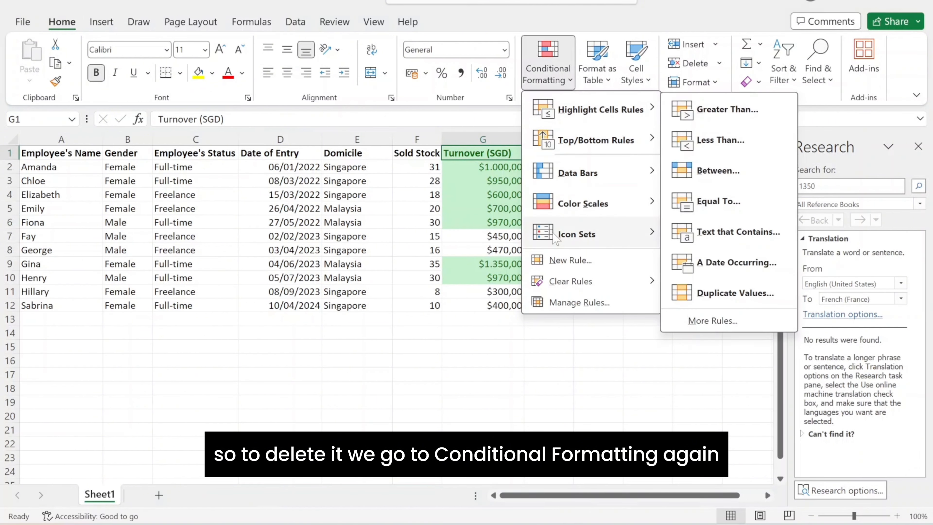
pyautogui.moveTo(563, 282)
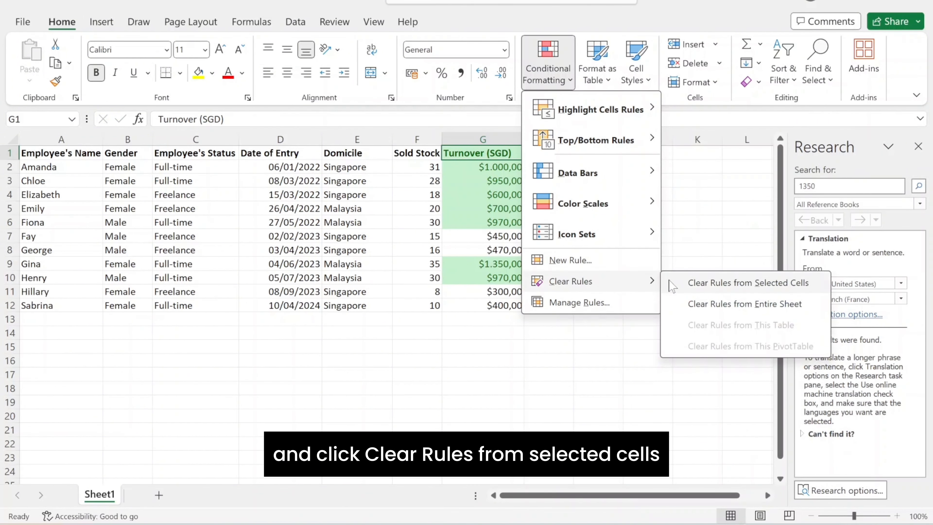
pyautogui.click(693, 284)
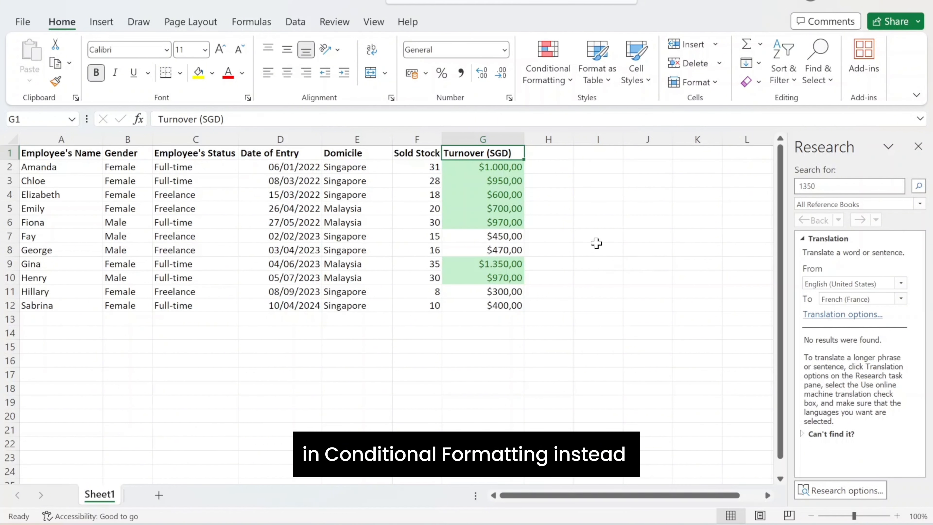
# - Select the Date of Entry column and start an A Date Occurring highlight rule for Last month
pyautogui.click(562, 345)
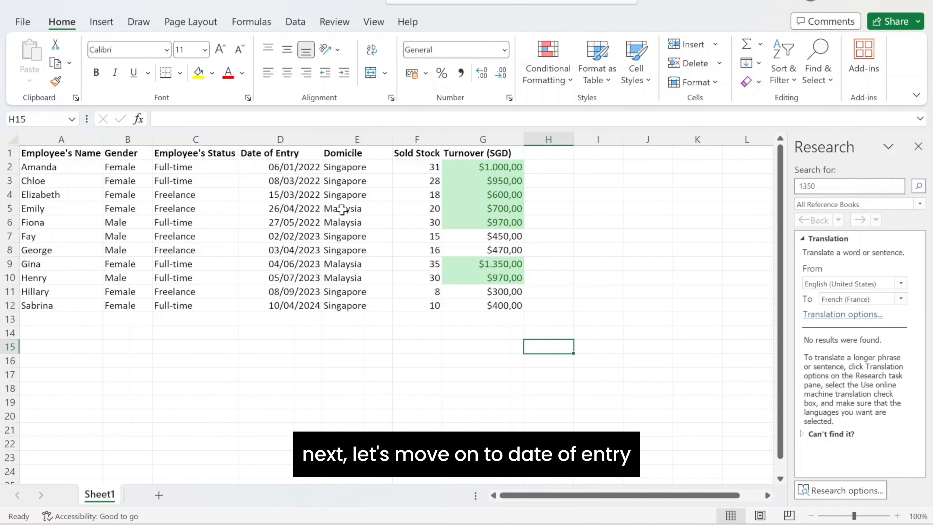
pyautogui.click(276, 133)
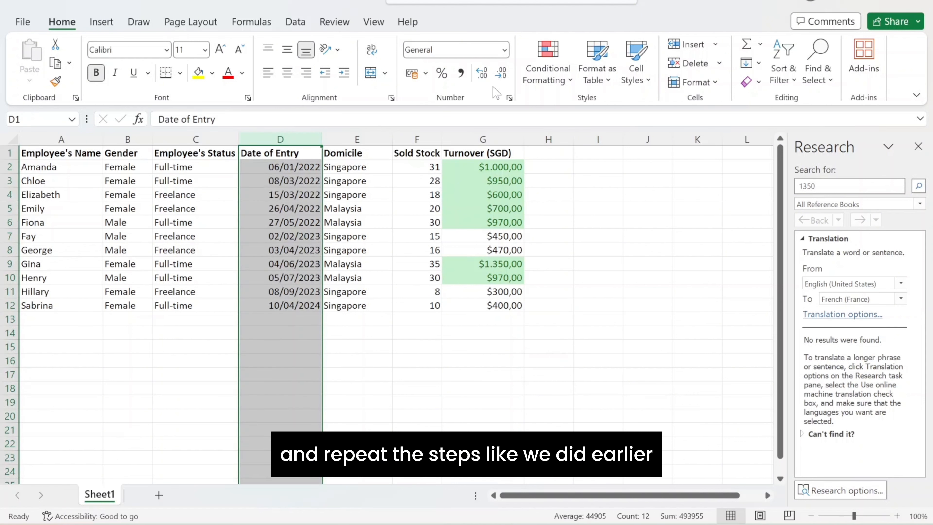
pyautogui.click(560, 71)
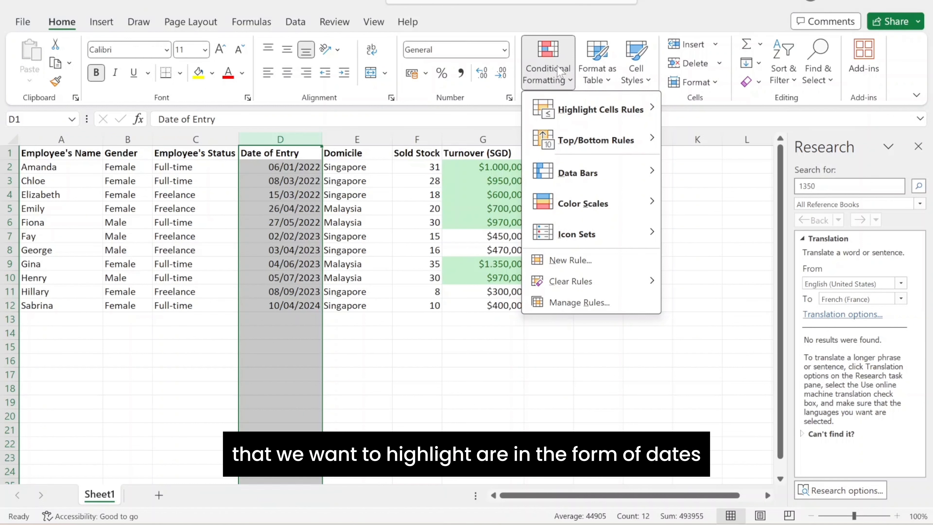
pyautogui.moveTo(578, 116)
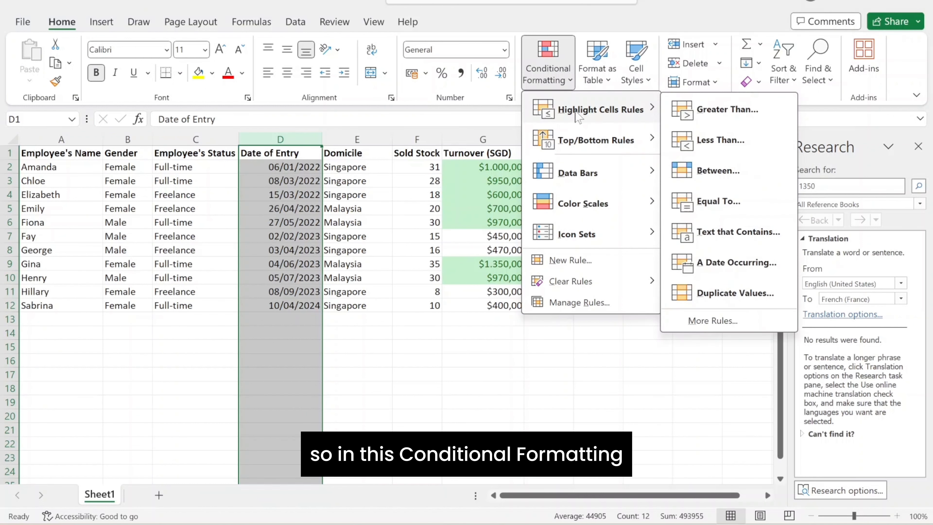
pyautogui.click(723, 263)
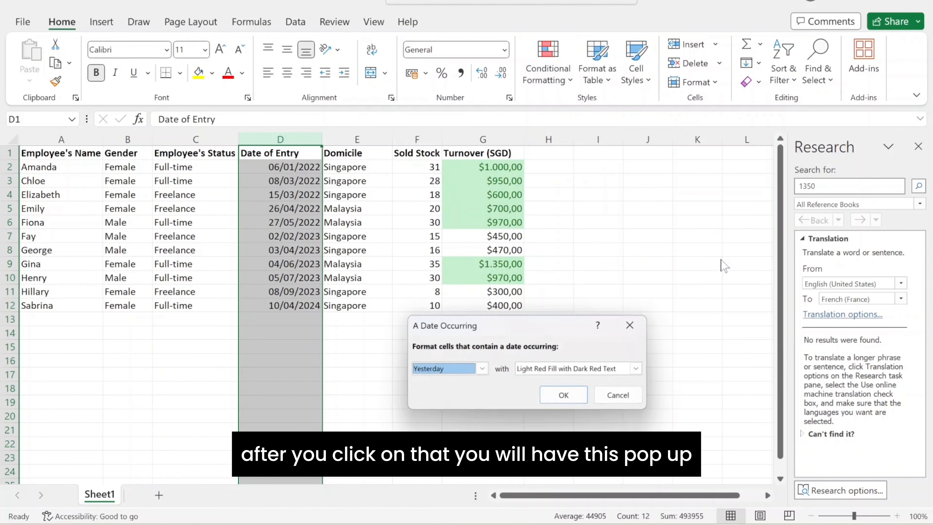
pyautogui.click(483, 372)
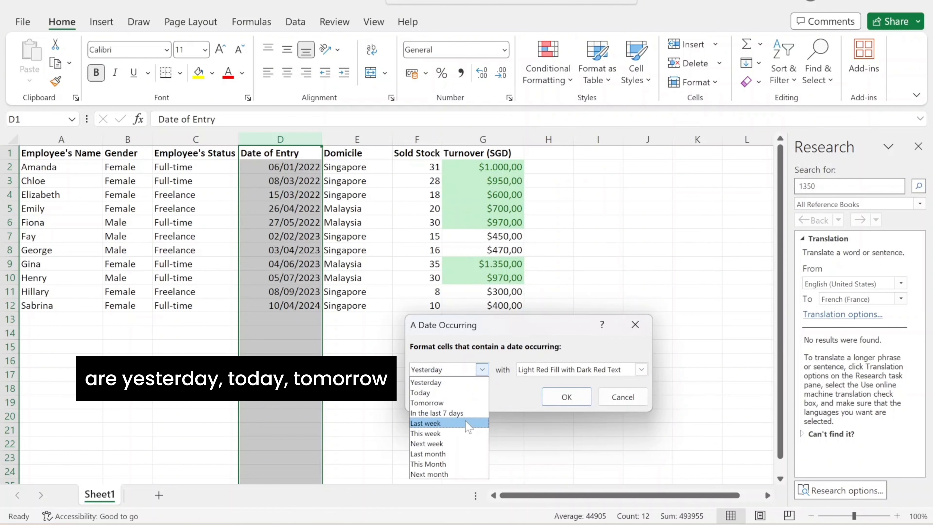
pyautogui.click(464, 454)
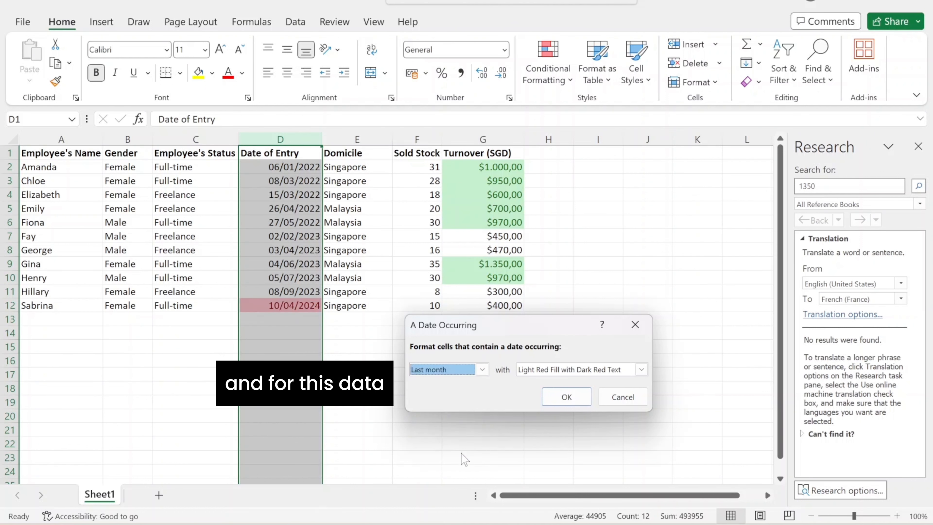
# - Set the date rule's format to Yellow Fill with Dark Yellow Text and confirm it
pyautogui.click(577, 369)
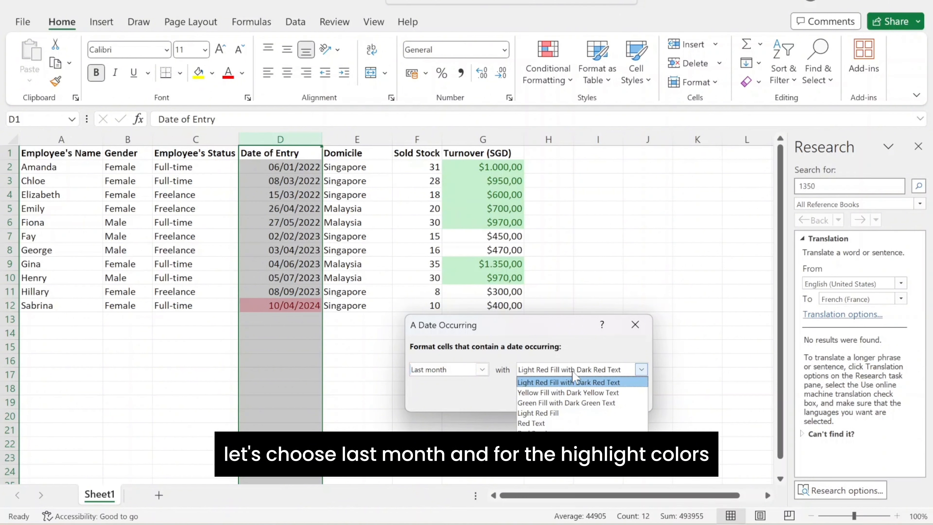
pyautogui.click(566, 391)
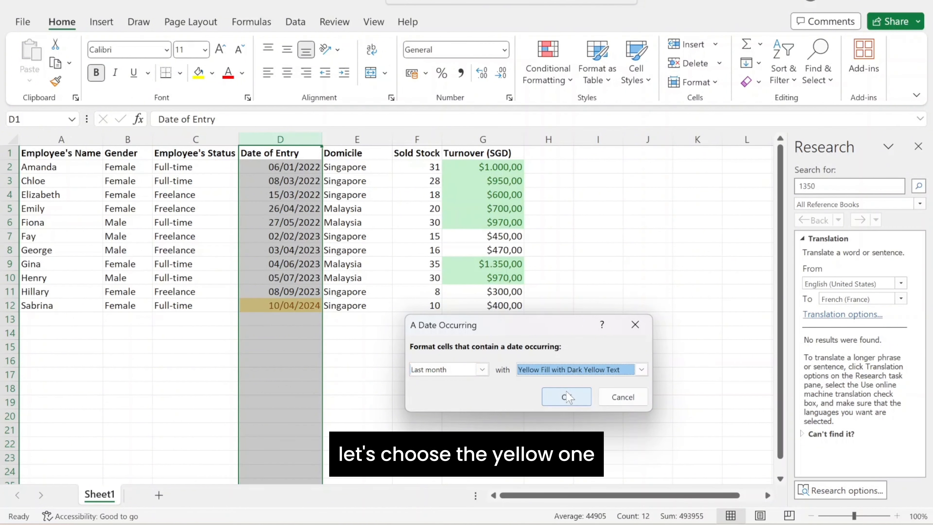
pyautogui.click(566, 399)
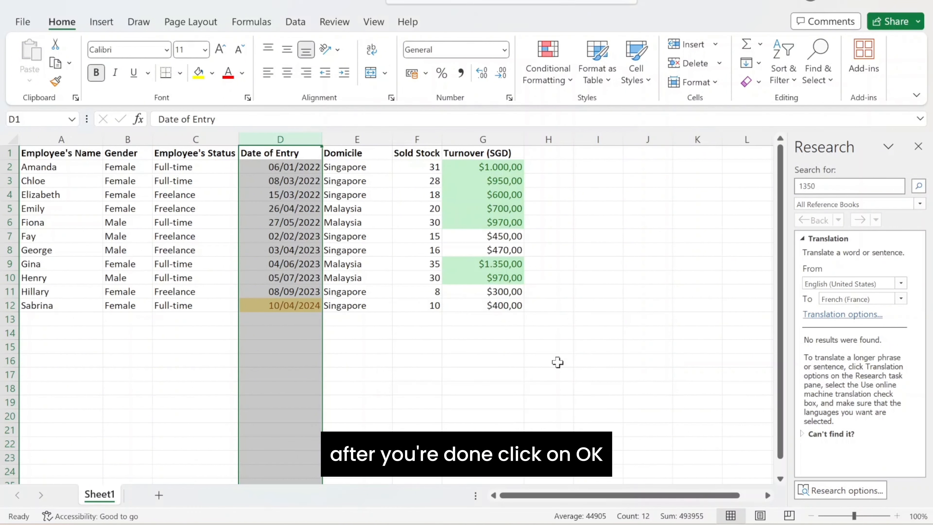
# - Select the Sold Stock column and start a Top 10 Items rule that ranks the top 5 values
pyautogui.click(581, 317)
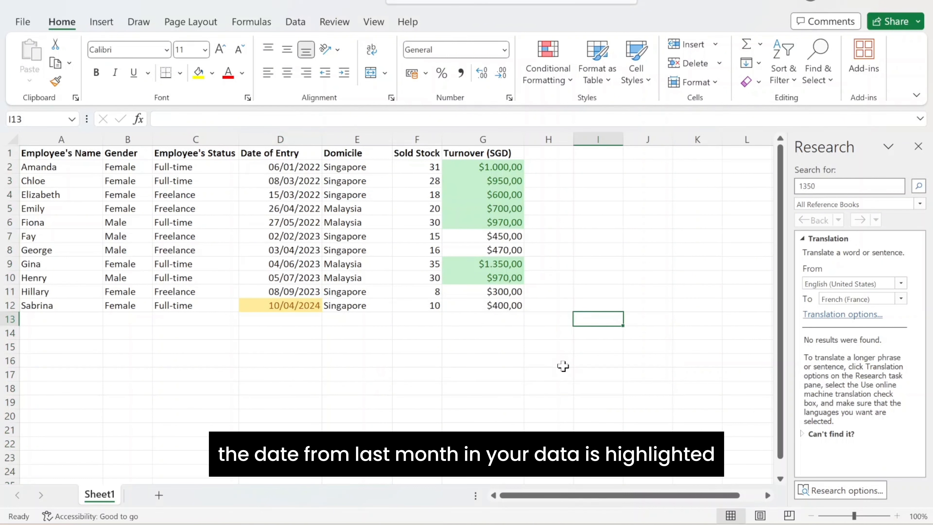
pyautogui.click(432, 135)
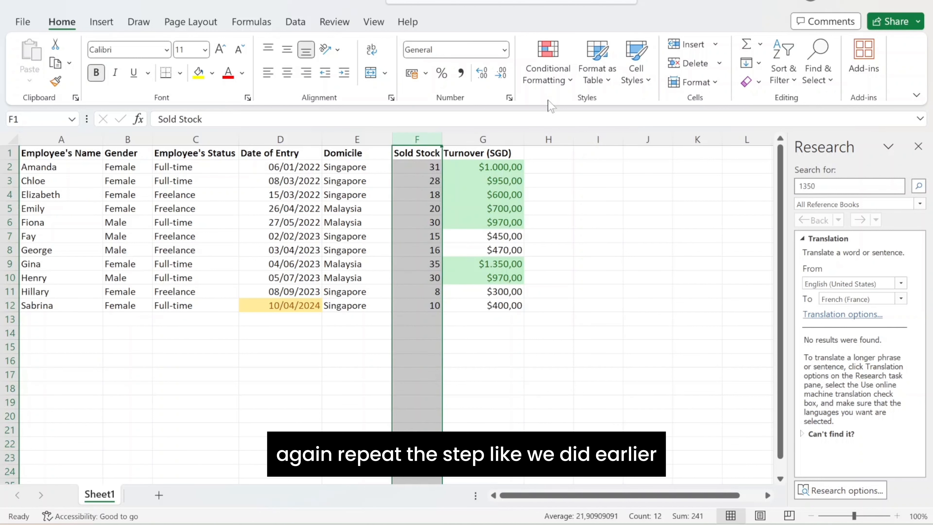
pyautogui.click(548, 74)
pyautogui.moveTo(602, 109)
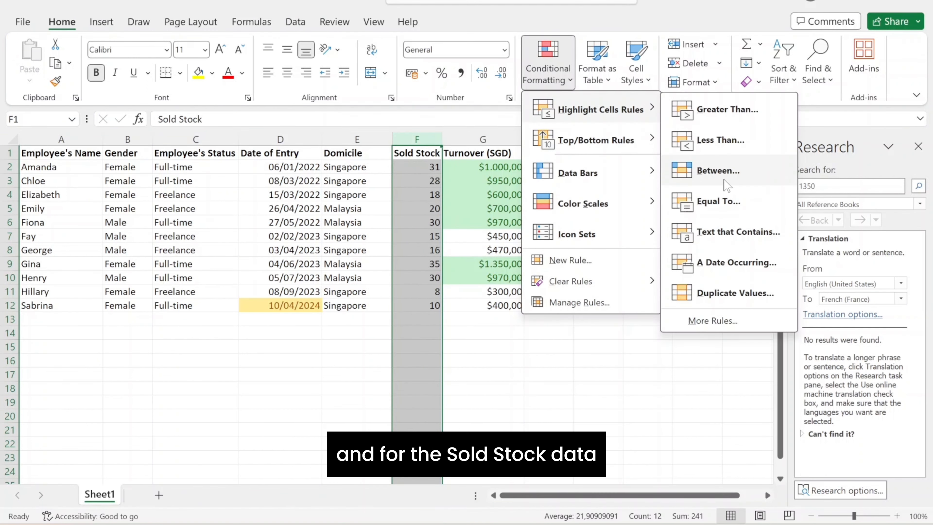
pyautogui.moveTo(639, 140)
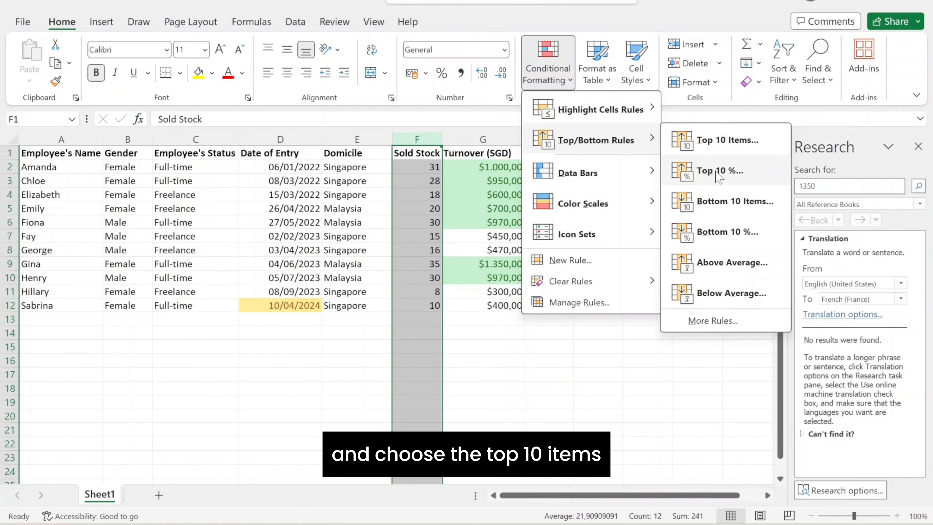
pyautogui.click(723, 147)
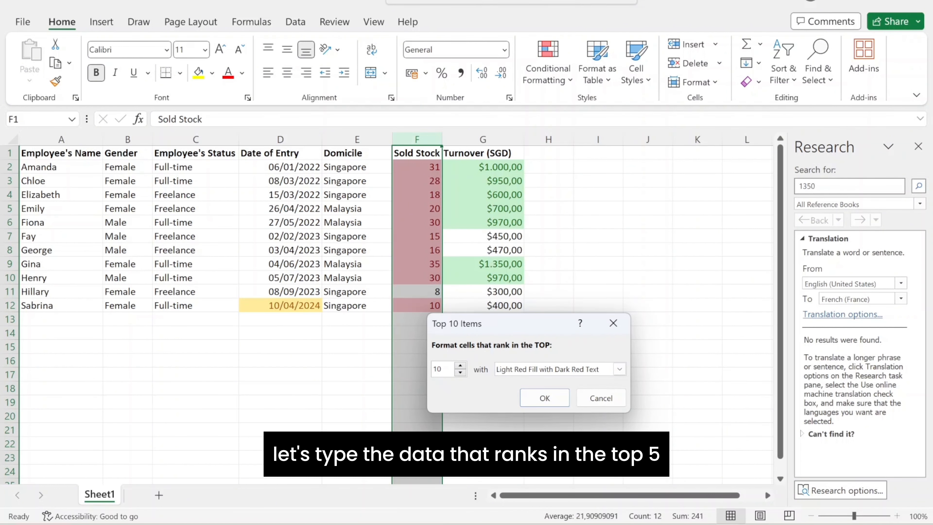
pyautogui.press('BackSpace')
pyautogui.press('BackSpace')
pyautogui.write('5')
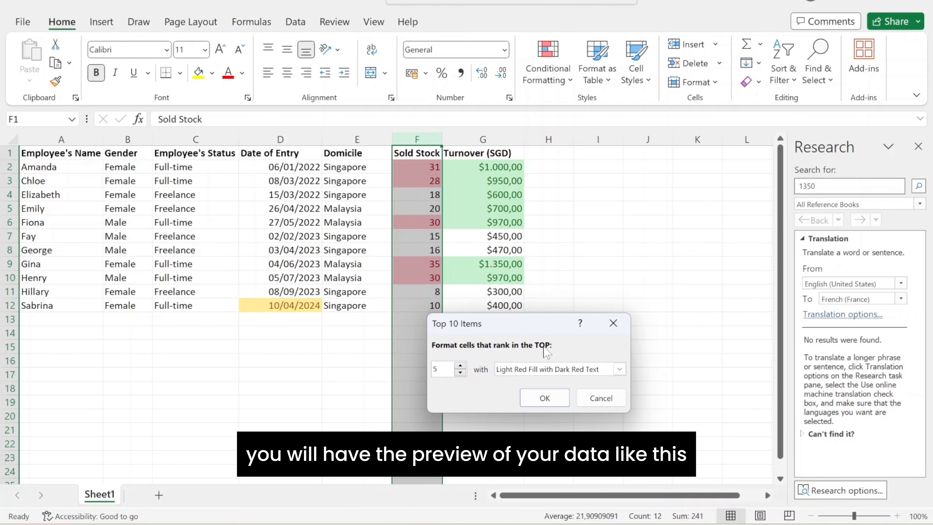
# - Keep Light Red Fill with Dark Red Text as the top-5 rule's format and confirm the rule
pyautogui.click(619, 369)
pyautogui.click(608, 379)
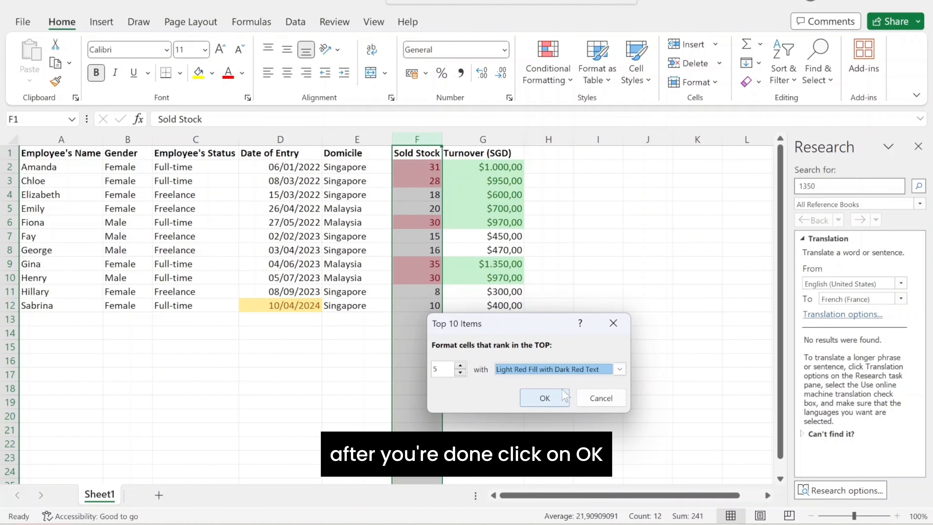
pyautogui.click(545, 398)
pyautogui.click(581, 358)
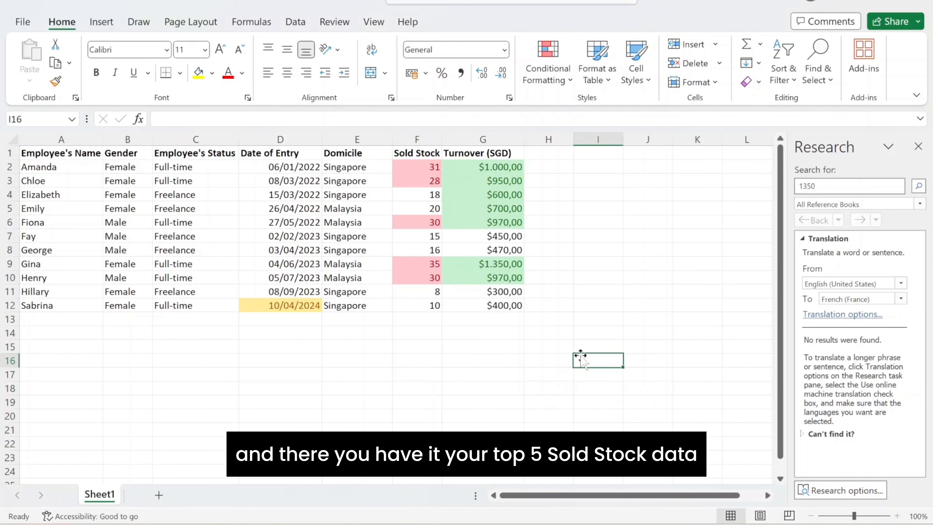
# - Apply the Red - Yellow - Green color scale to the Sold Stock column
pyautogui.click(421, 139)
pyautogui.click(555, 79)
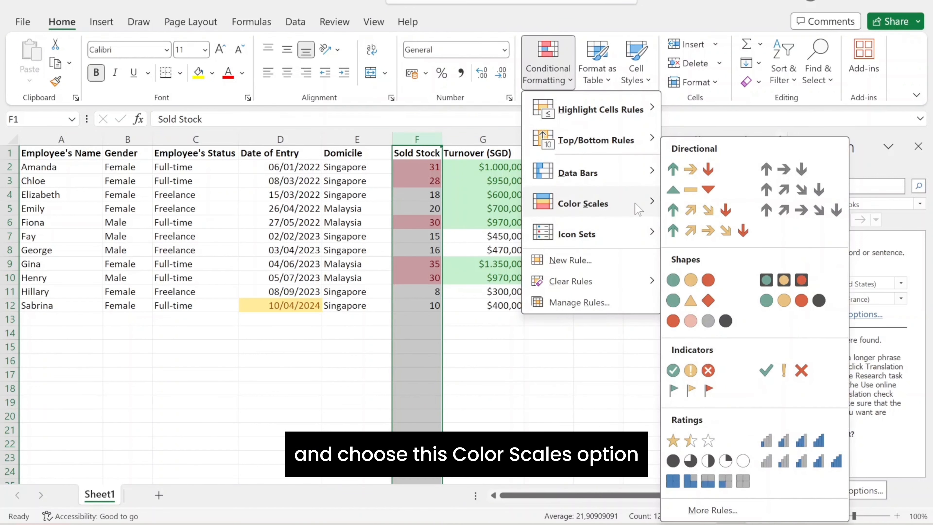
pyautogui.moveTo(636, 204)
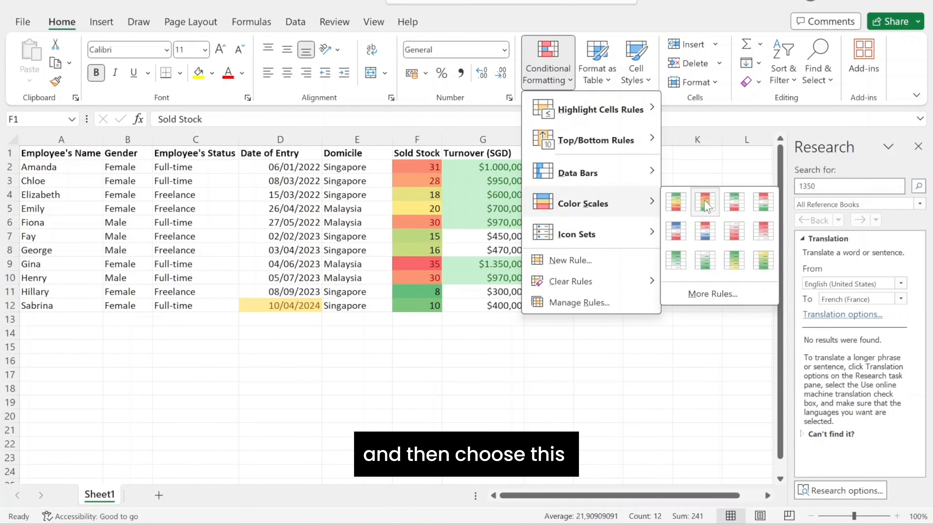
pyautogui.click(704, 200)
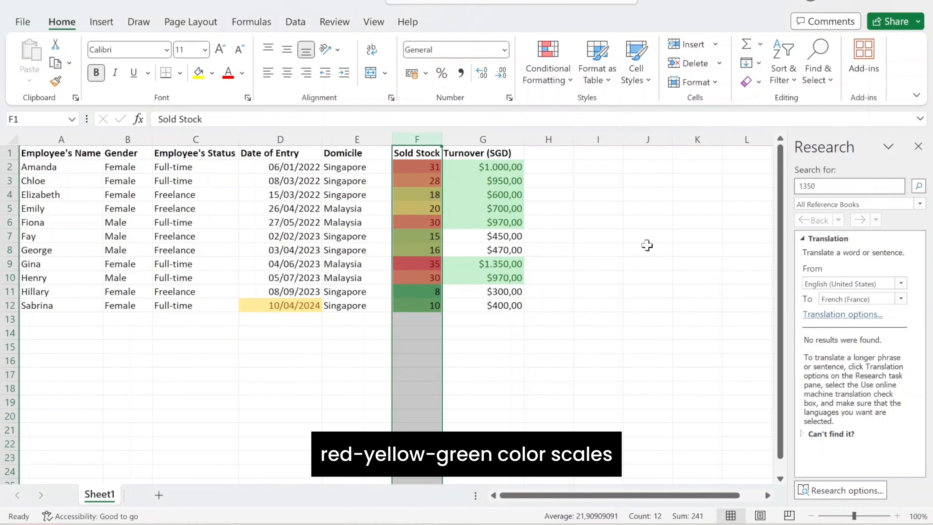
pyautogui.click(549, 339)
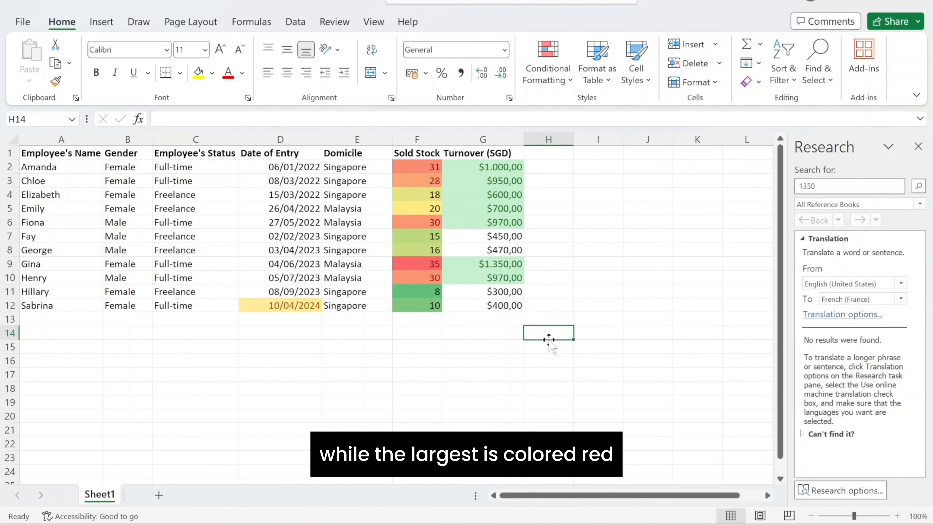
# - Apply a colored directional arrows icon set to the Turnover (SGD) column
pyautogui.click(500, 134)
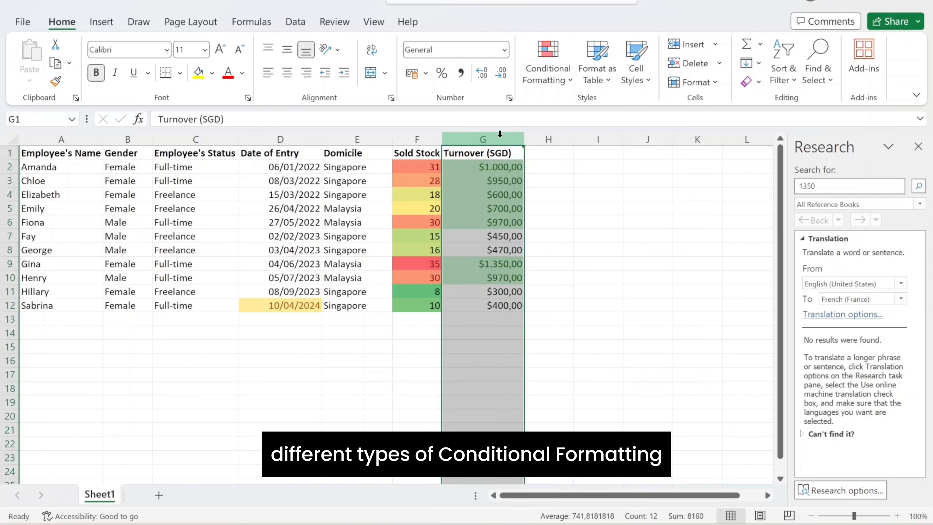
pyautogui.click(546, 69)
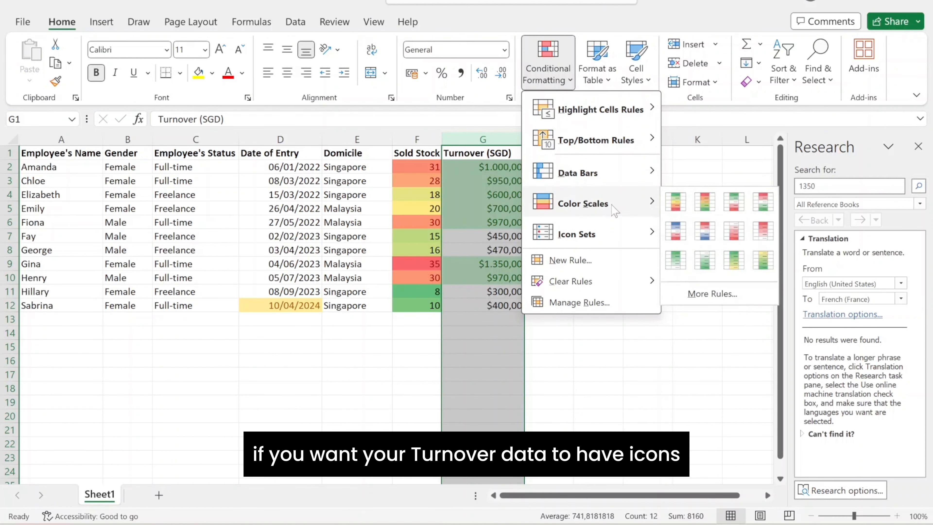
pyautogui.moveTo(606, 247)
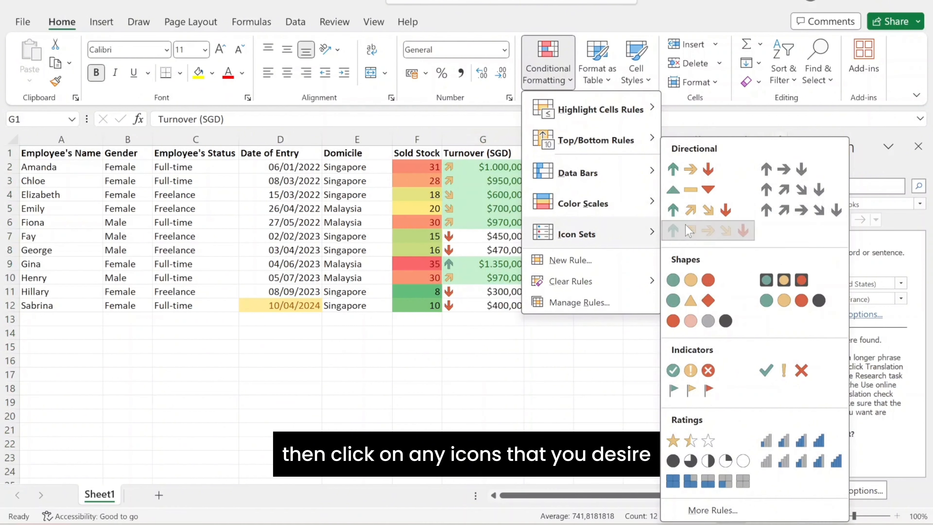
pyautogui.click(690, 231)
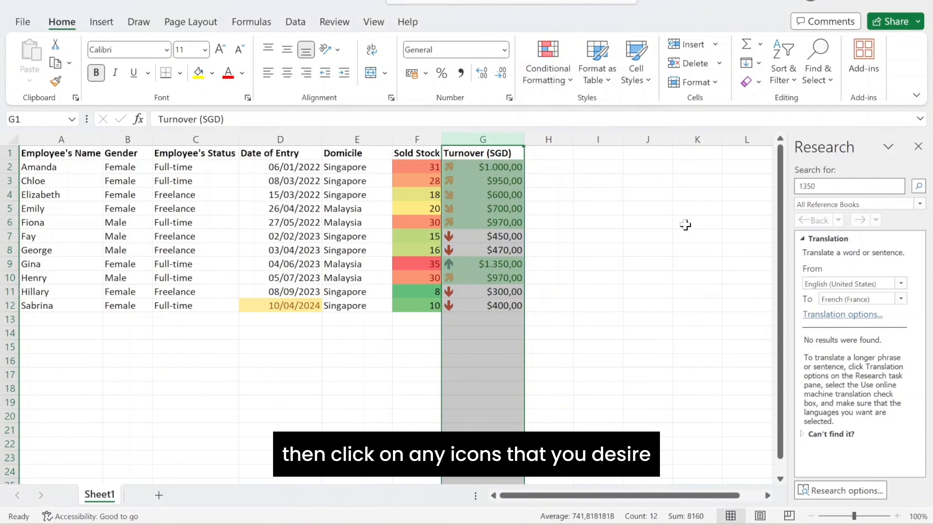
pyautogui.click(557, 291)
# - Add a Purple Data Bar with gradient fill to the Turnover (SGD) column
pyautogui.click(496, 136)
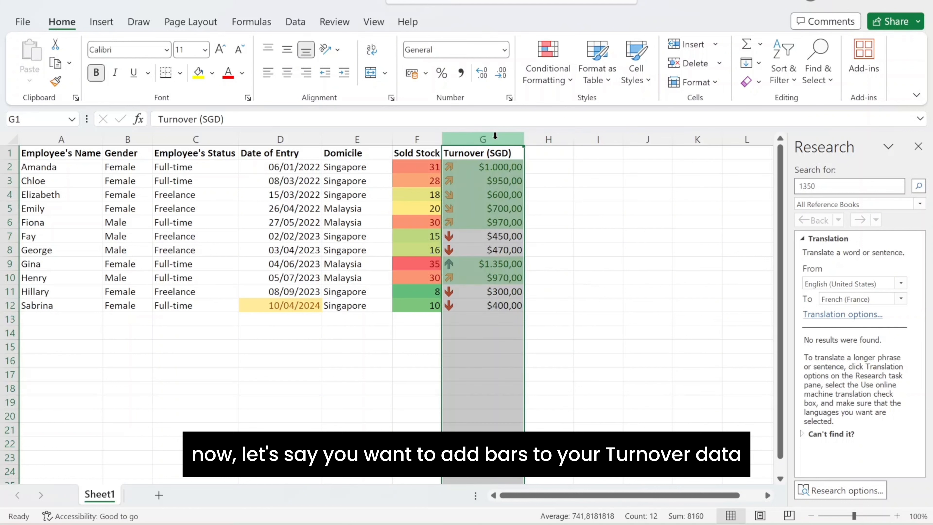
pyautogui.click(565, 74)
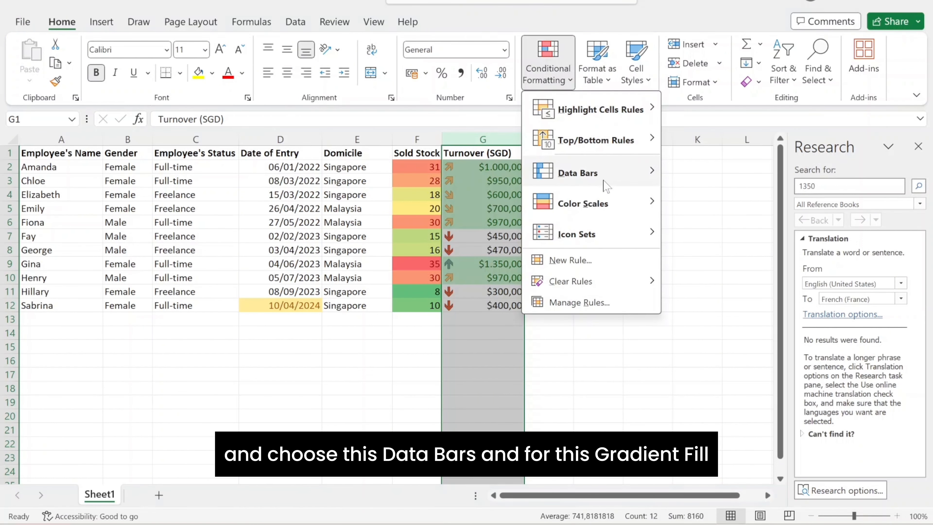
pyautogui.moveTo(606, 186)
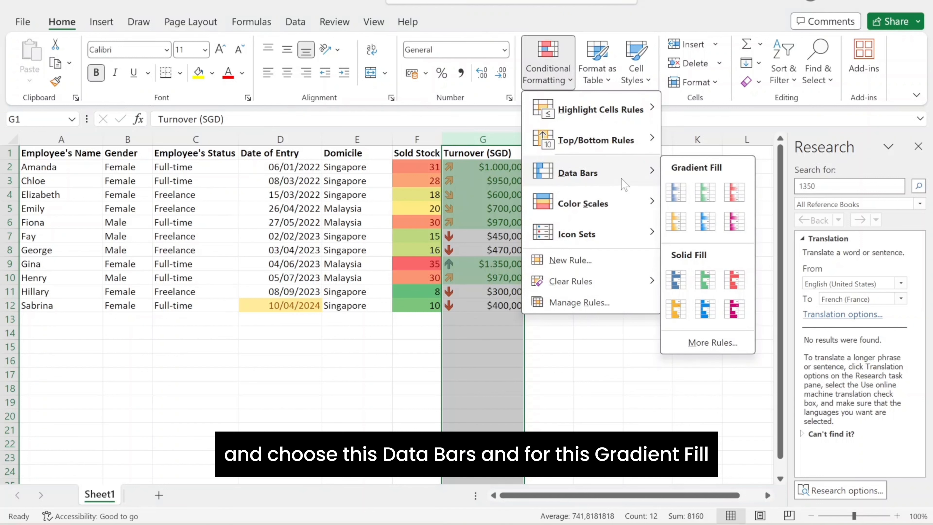
pyautogui.click(735, 222)
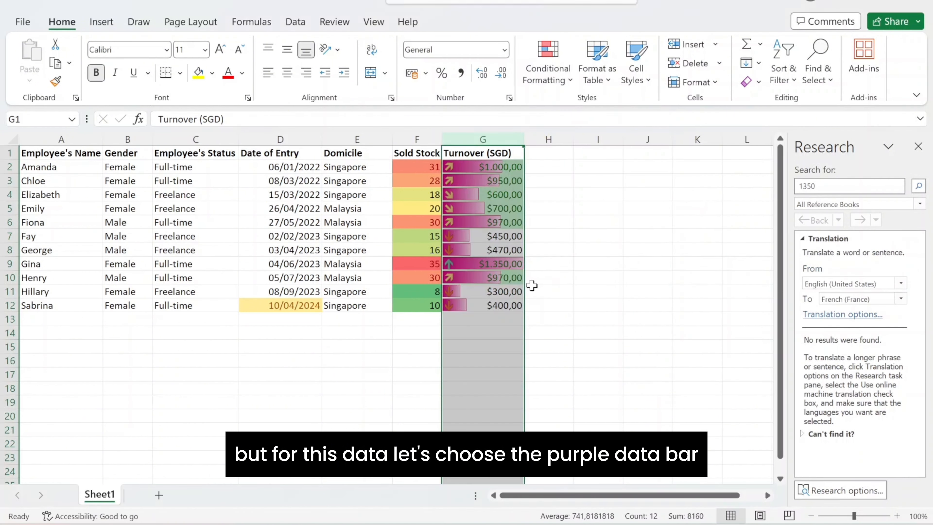
pyautogui.click(561, 280)
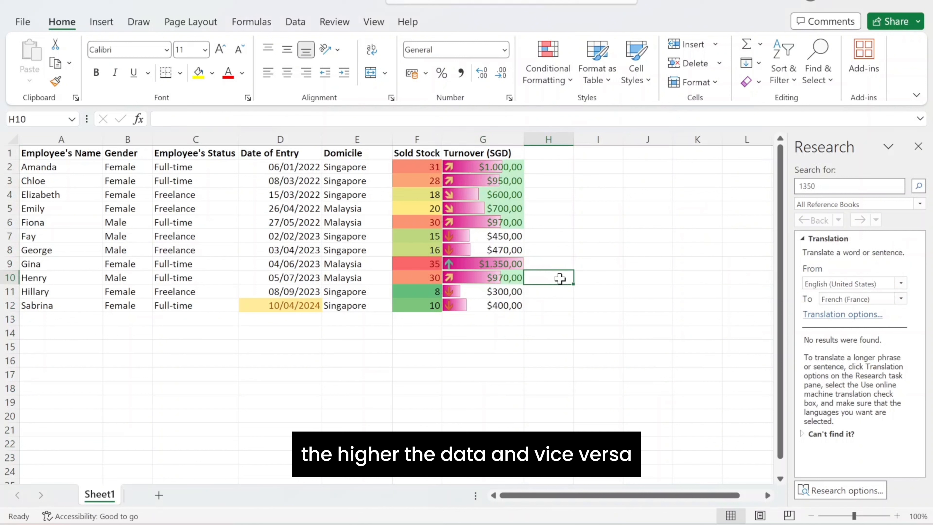
# - Select the Date of Entry column and apply a Blue Data Bar with gradient fill
pyautogui.click(483, 139)
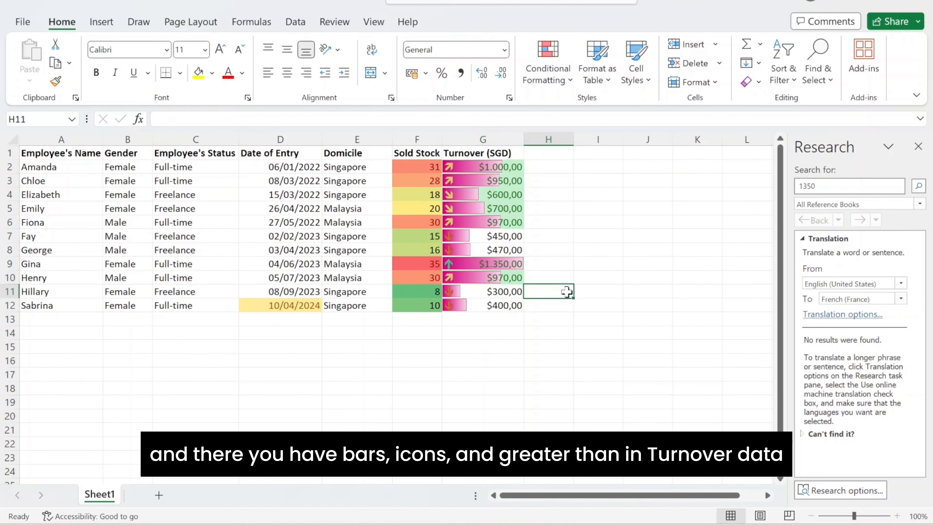
pyautogui.click(312, 288)
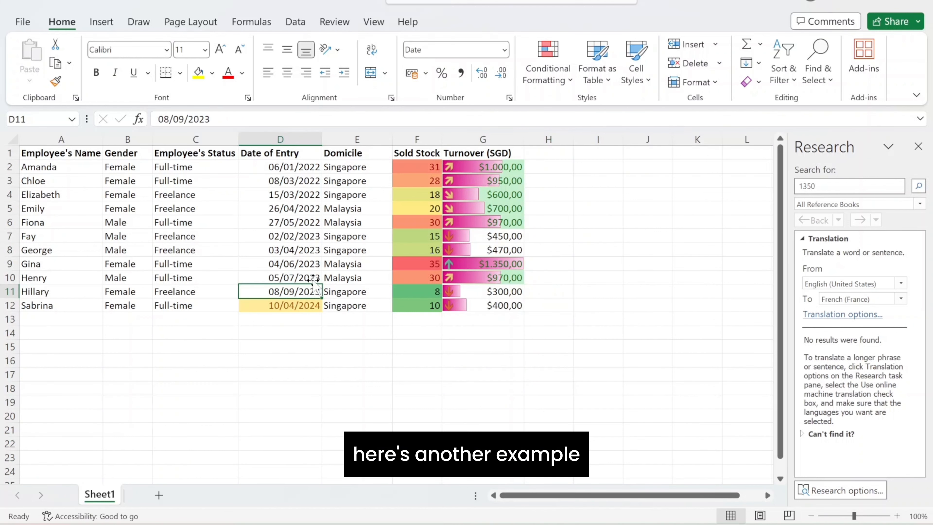
pyautogui.click(311, 140)
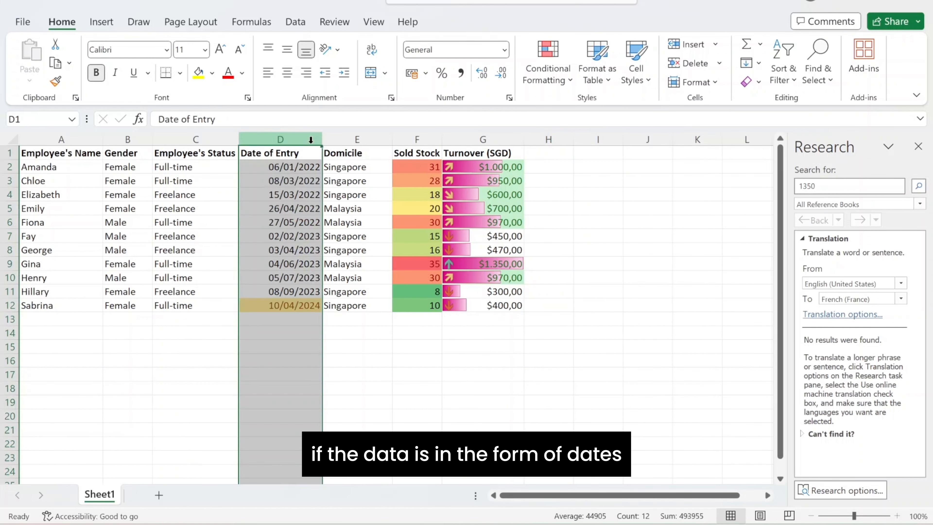
pyautogui.click(558, 41)
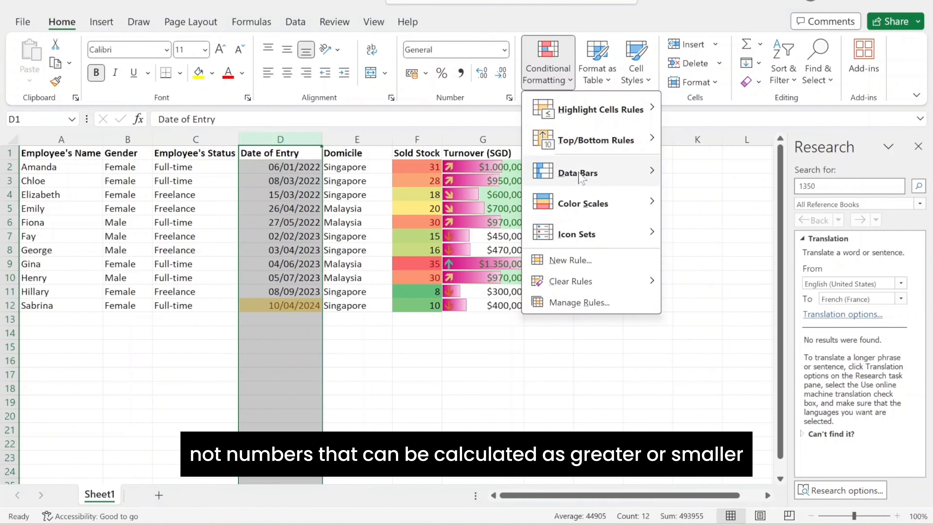
pyautogui.moveTo(583, 179)
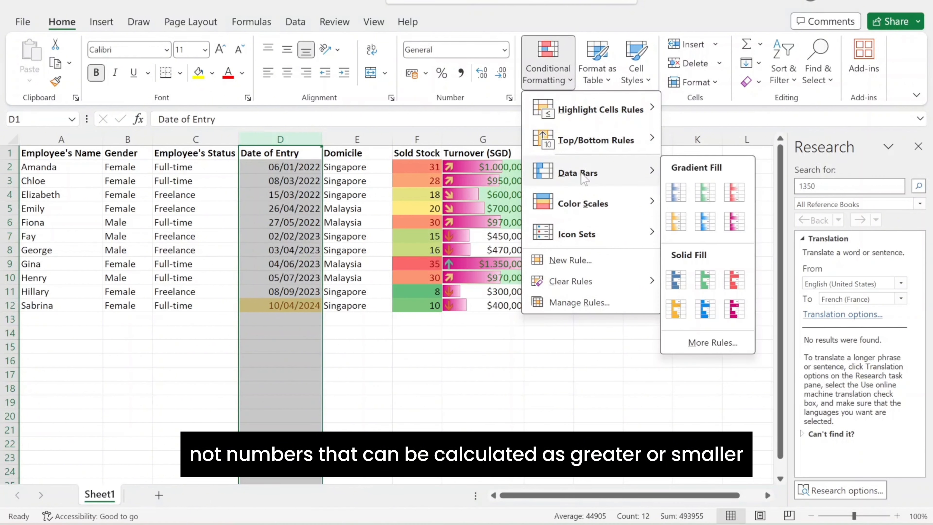
pyautogui.click(669, 184)
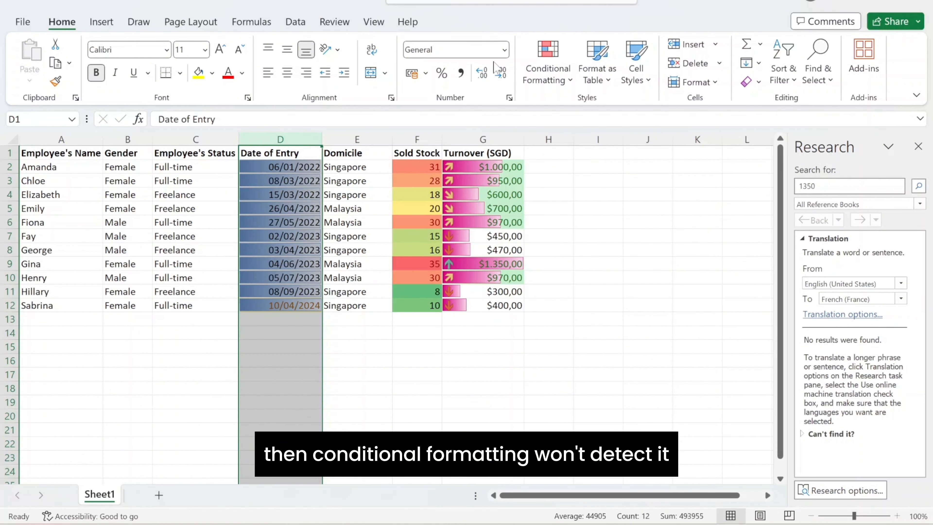